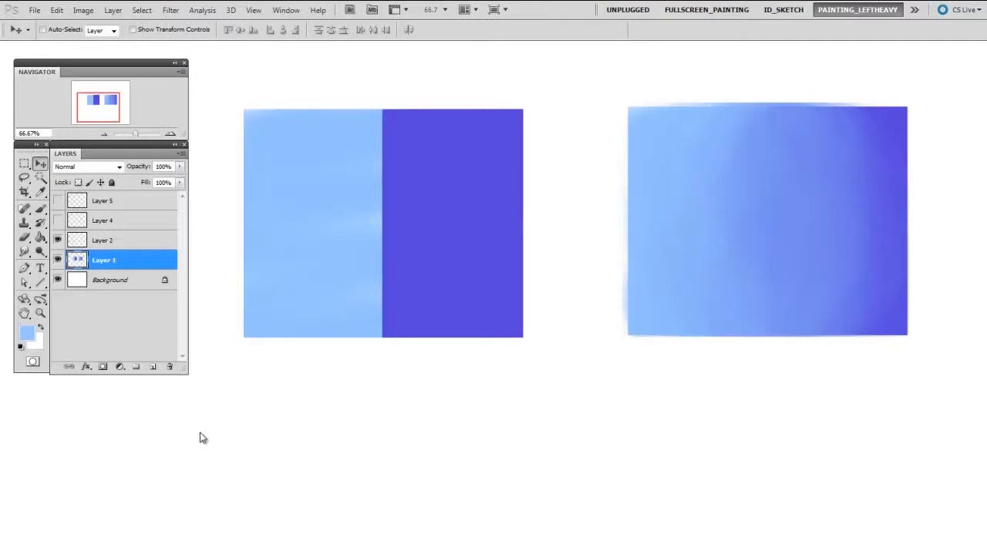
On a new layer above Layer 1, use the Smudge tool to pull four light blue streaks into the purple half of the two-colour rectangle
key(ctrl+shift+alt+n)
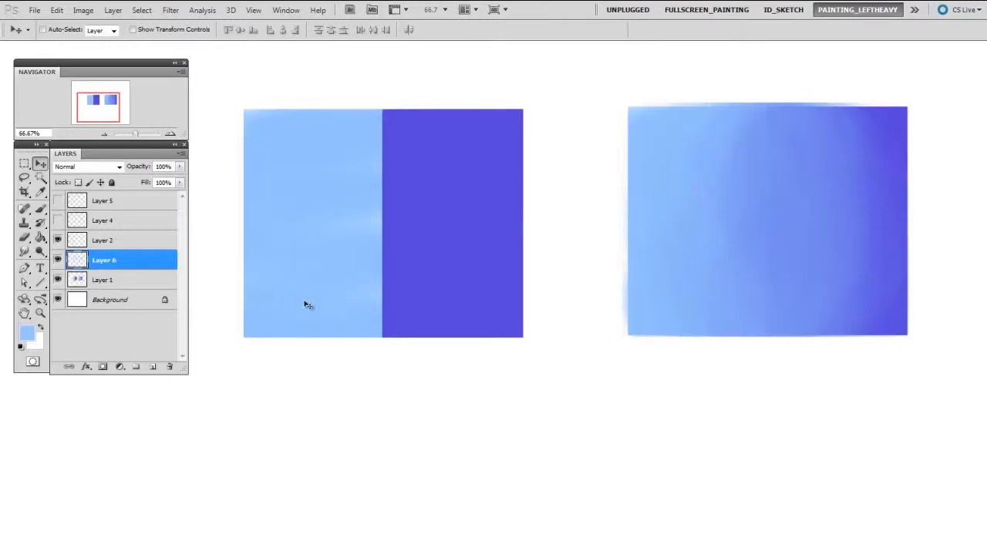
click(29, 254)
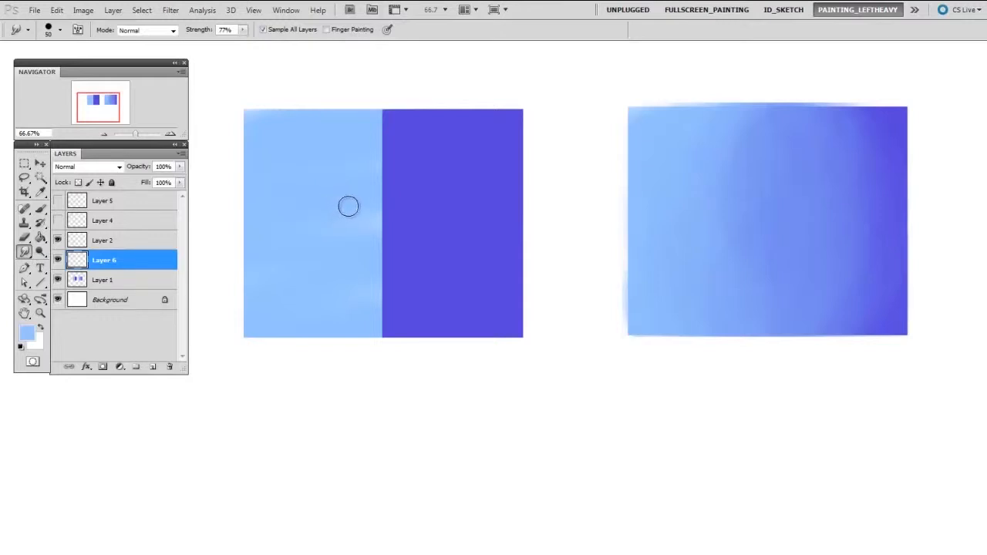
drag(378, 165, 436, 171)
drag(372, 200, 412, 198)
drag(370, 235, 460, 240)
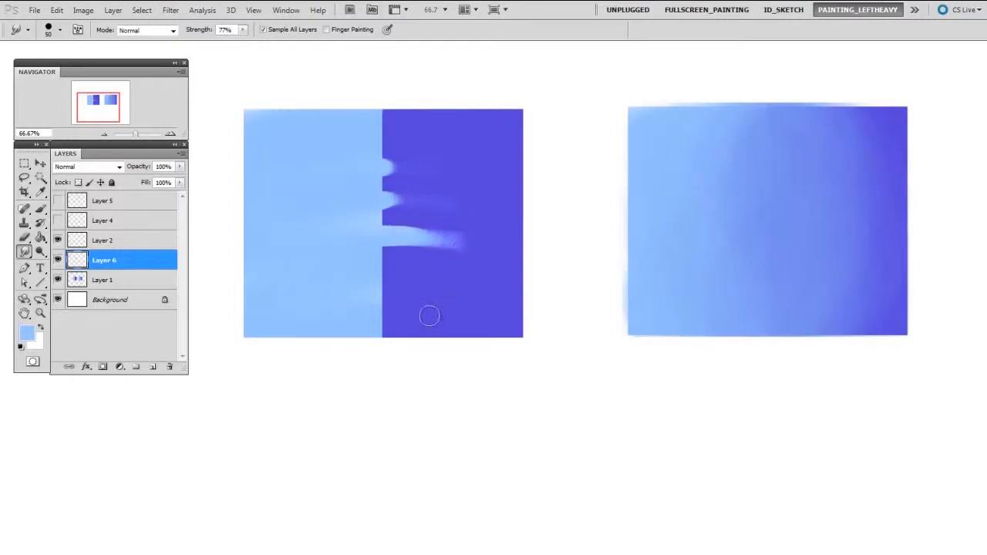
key(ctrl+plus)
drag(457, 185, 548, 277)
key(ctrl+plus)
drag(493, 263, 528, 312)
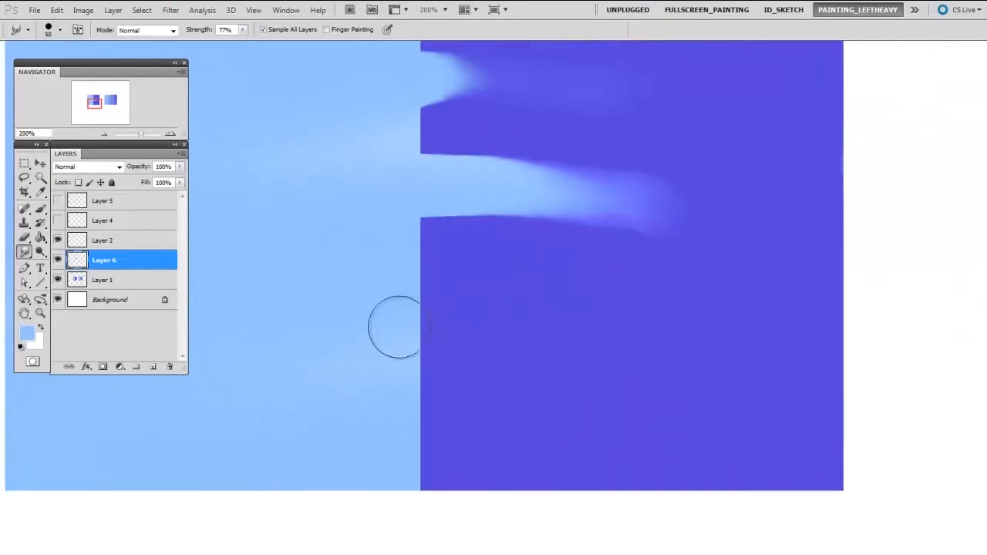
drag(363, 291, 603, 297)
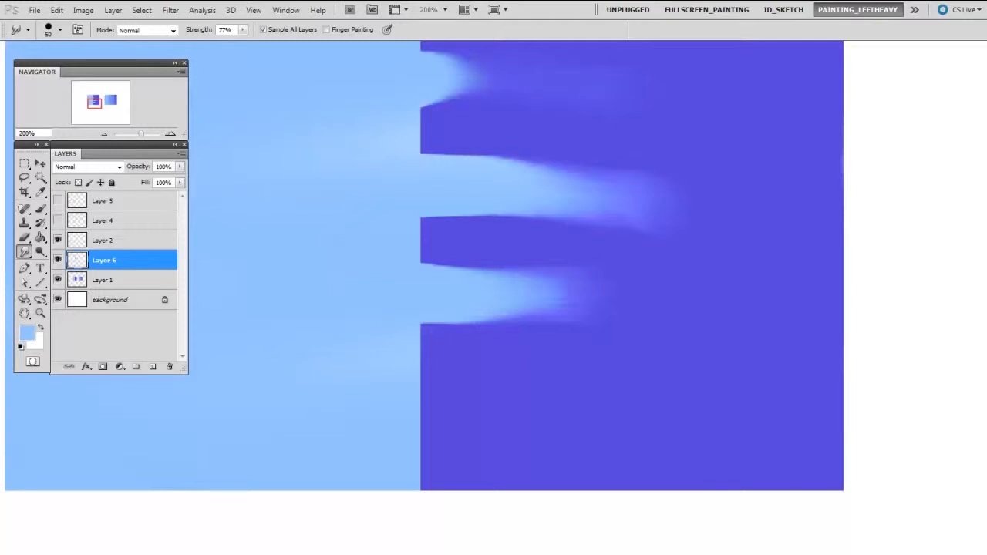
Hide Layer 6, show Layer 4's light blue stripe, and smudge across the stripe on a new top layer
click(58, 260)
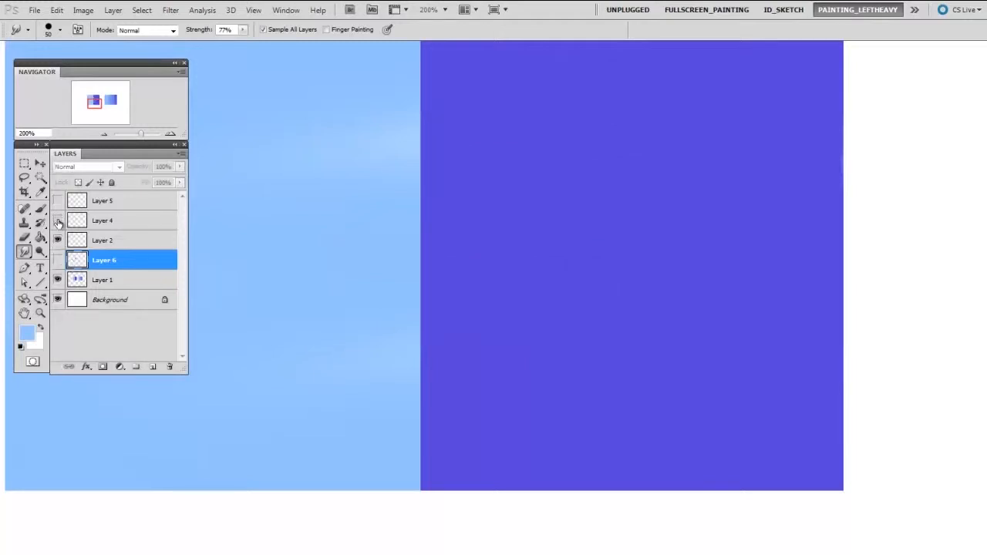
click(58, 220)
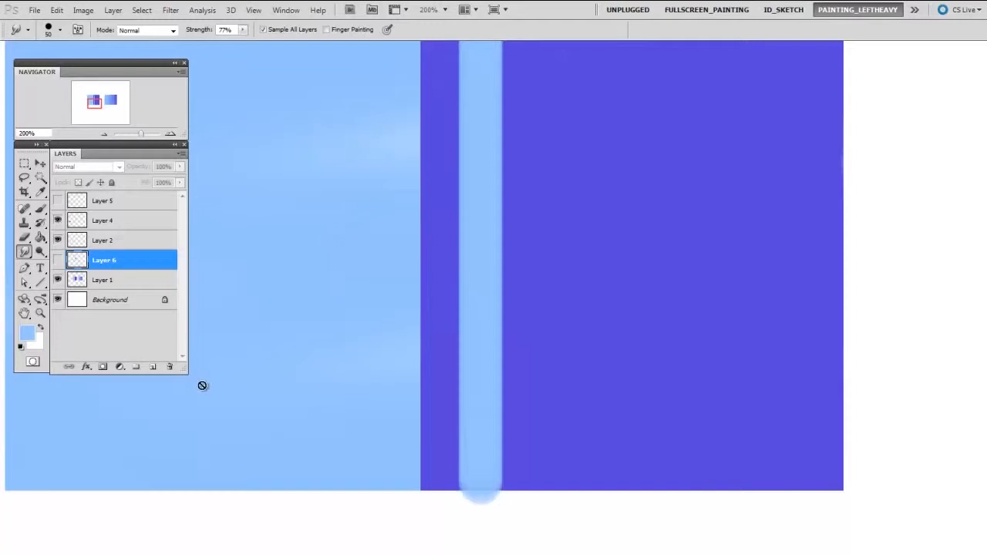
click(116, 203)
key(ctrl+alt+shift+n)
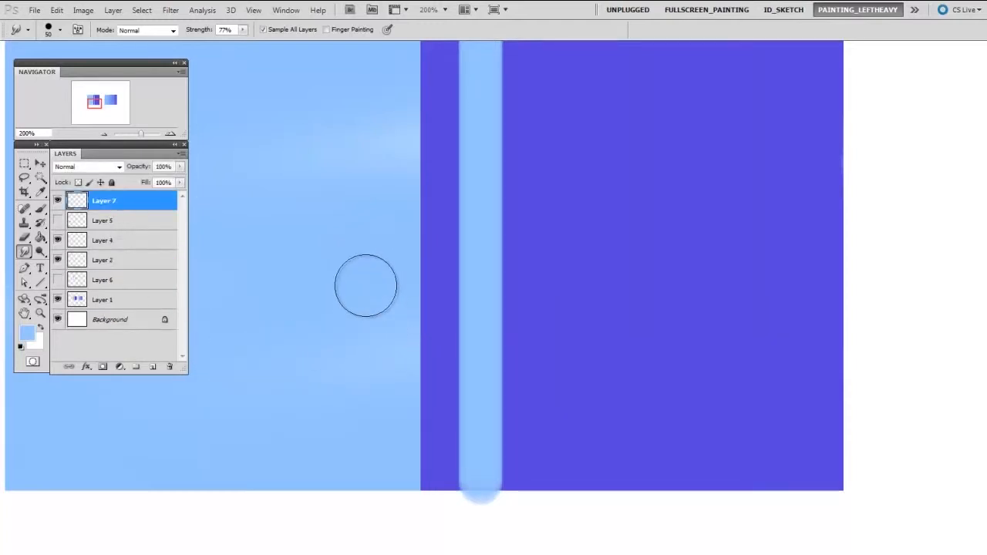
mouse_move(329, 266)
mouse_down()
mouse_move(578, 267)
mouse_move(593, 305)
mouse_up()
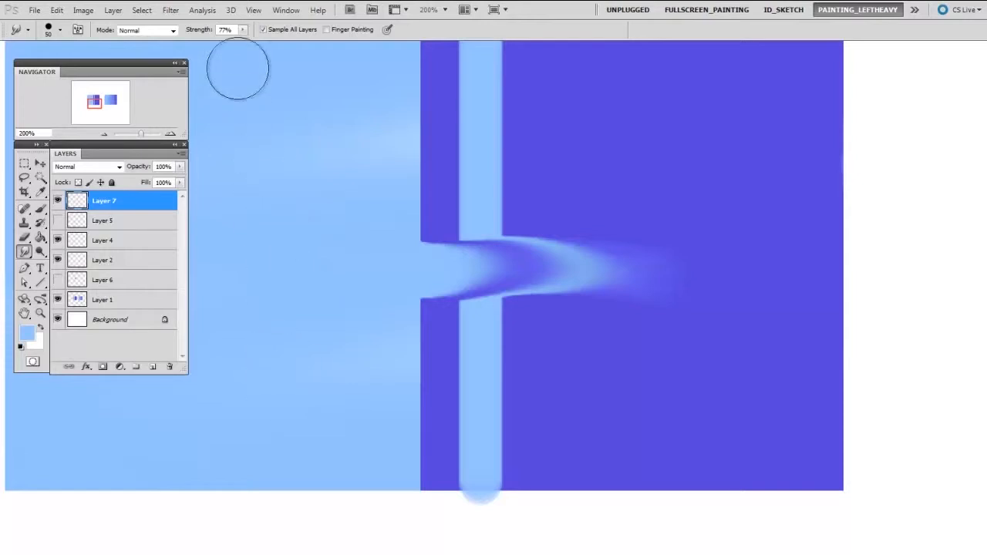
Set the Smudge strength to 26% and smudge across the stripe and colour boundary above and below the previous streak
click(243, 30)
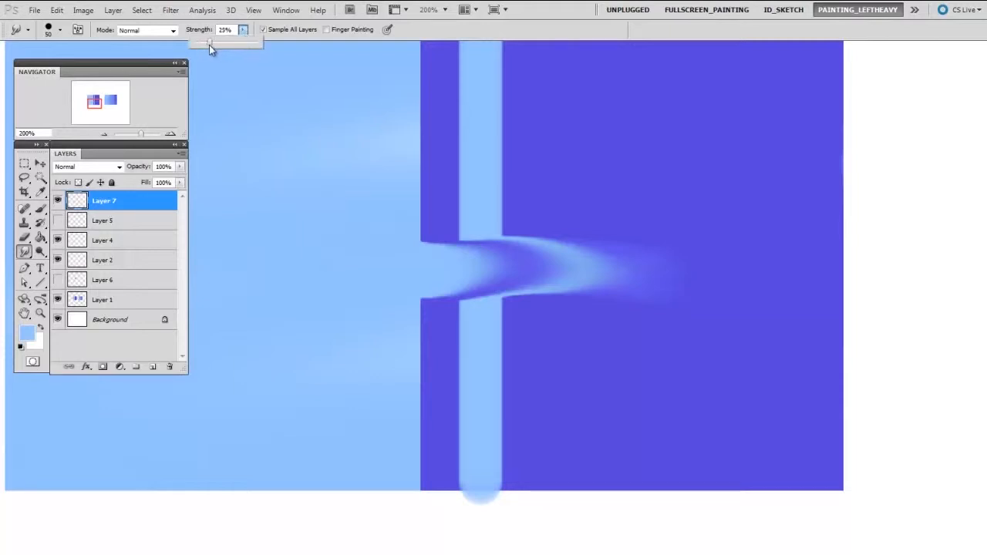
click(489, 201)
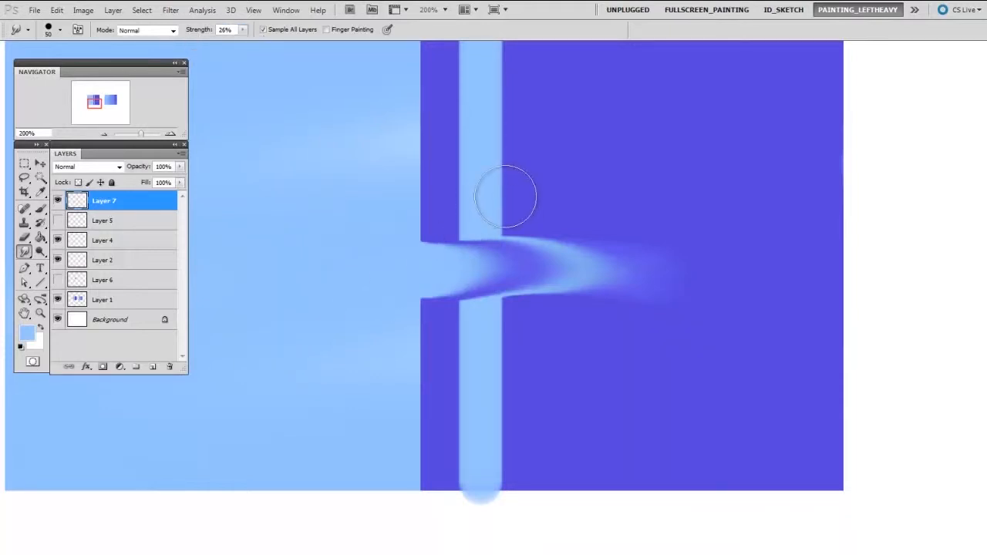
drag(352, 143, 562, 143)
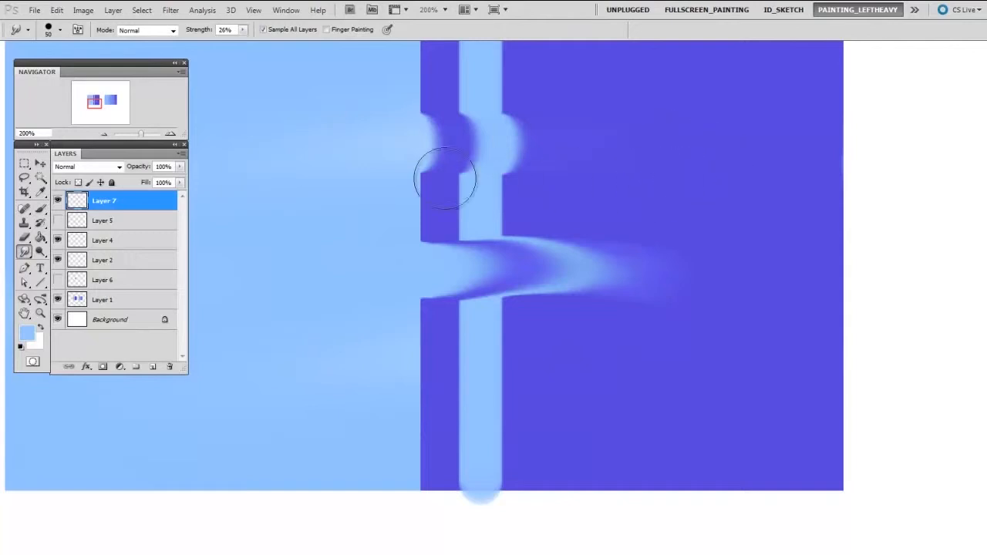
drag(361, 381, 689, 392)
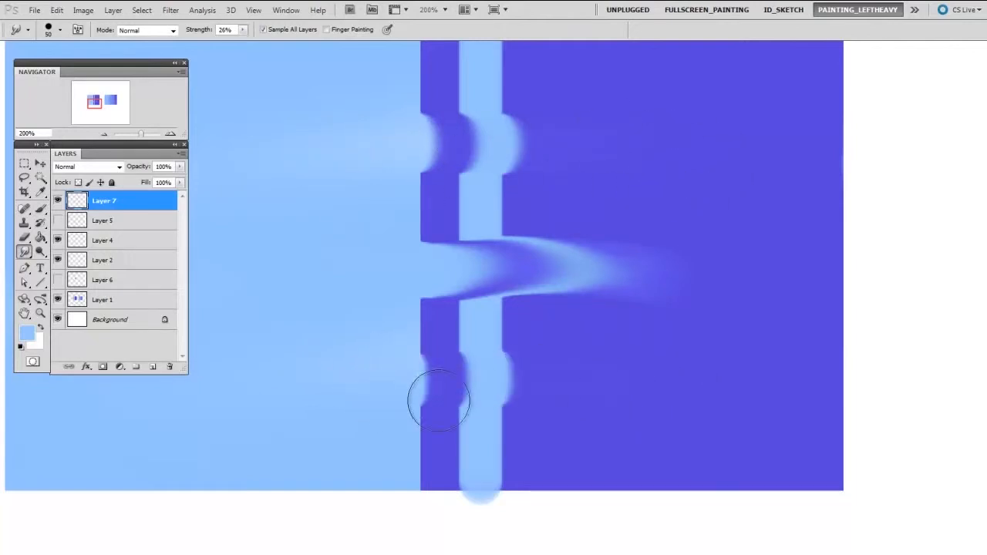
drag(396, 399, 600, 426)
drag(392, 439, 583, 436)
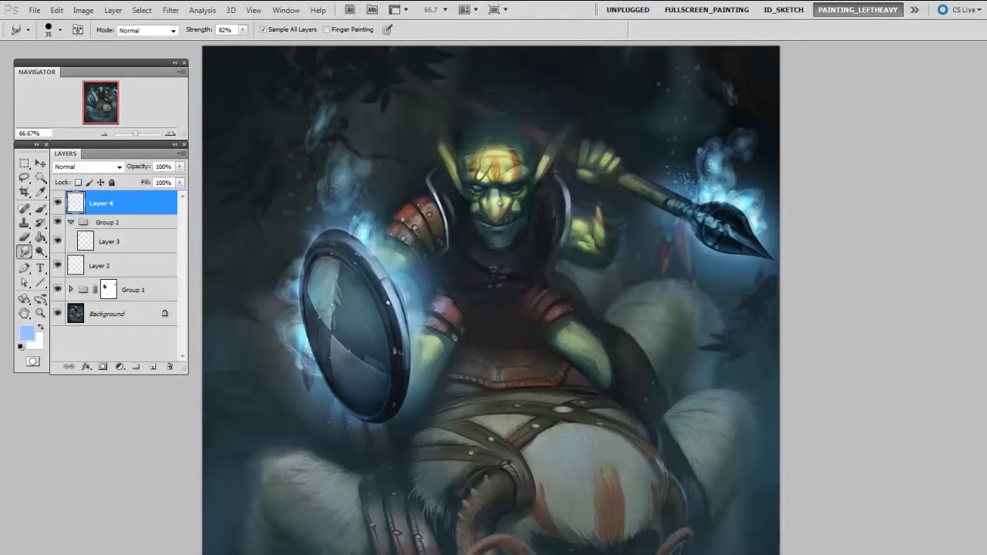
On the goblin painting's Layer 4, smudge thin wisps from the blue flames above the shield with brush sizes of 15 px and smaller
key(ctrl+plus)
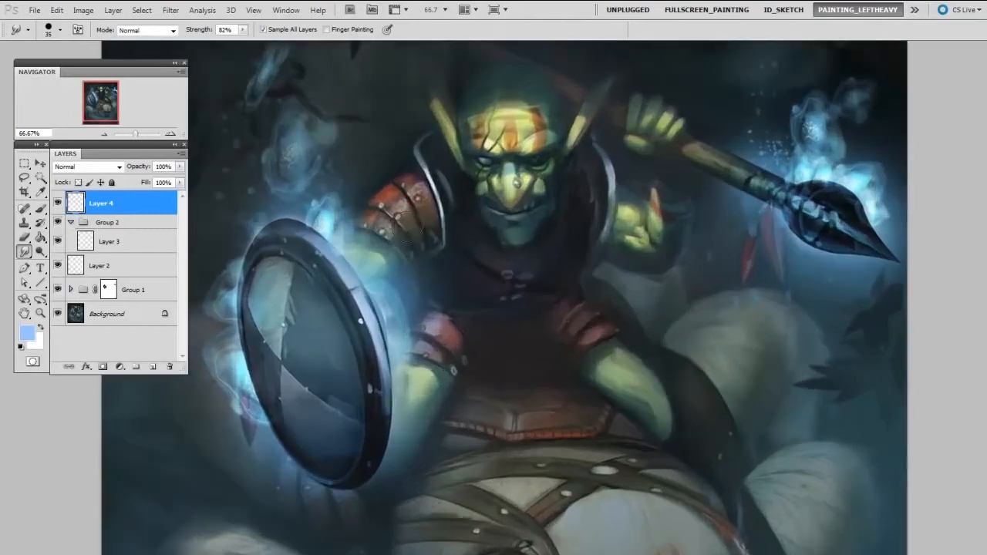
drag(340, 166, 430, 235)
key(b)
click(26, 251)
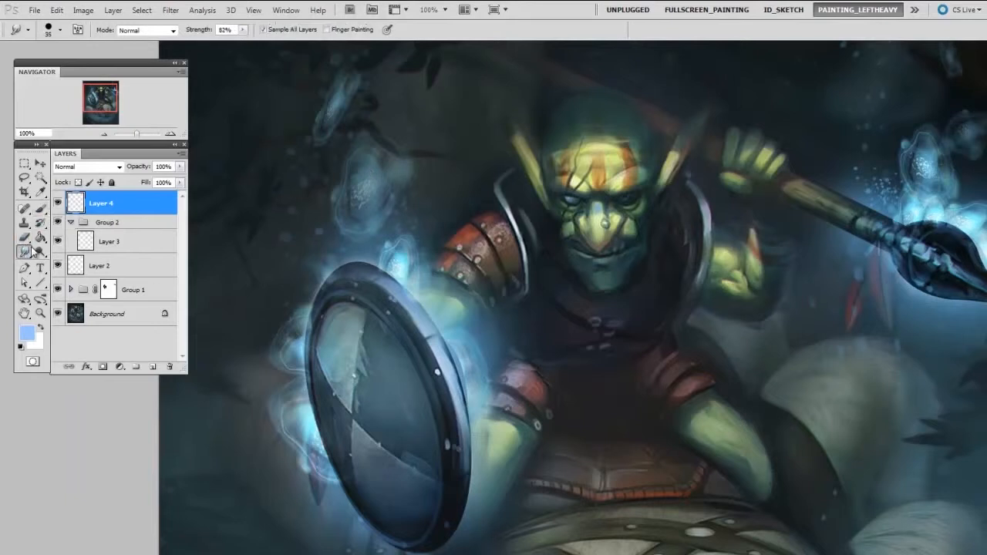
key(bracketleft)
key(bracketleft)
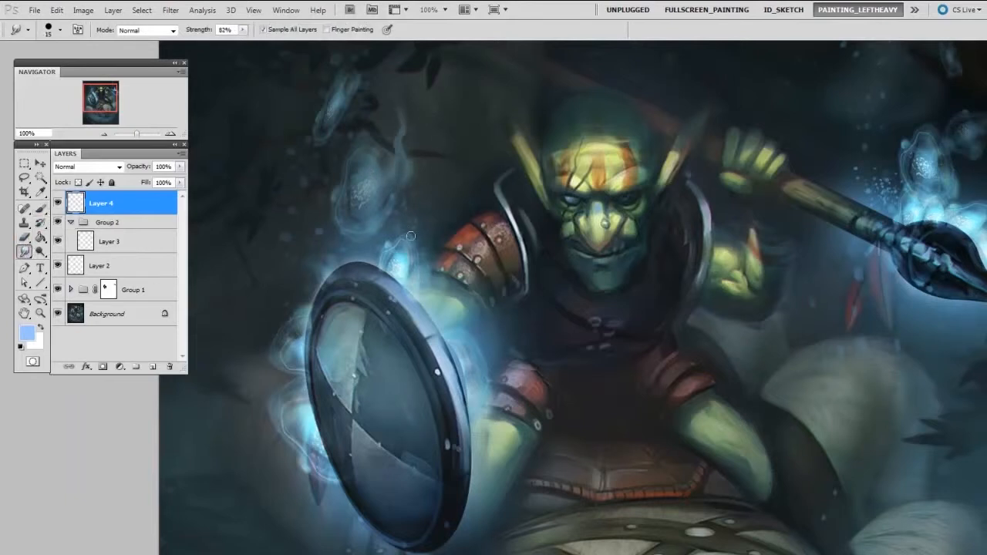
key(bracketleft)
key(bracketright)
key(bracketleft)
key(bracketleft)
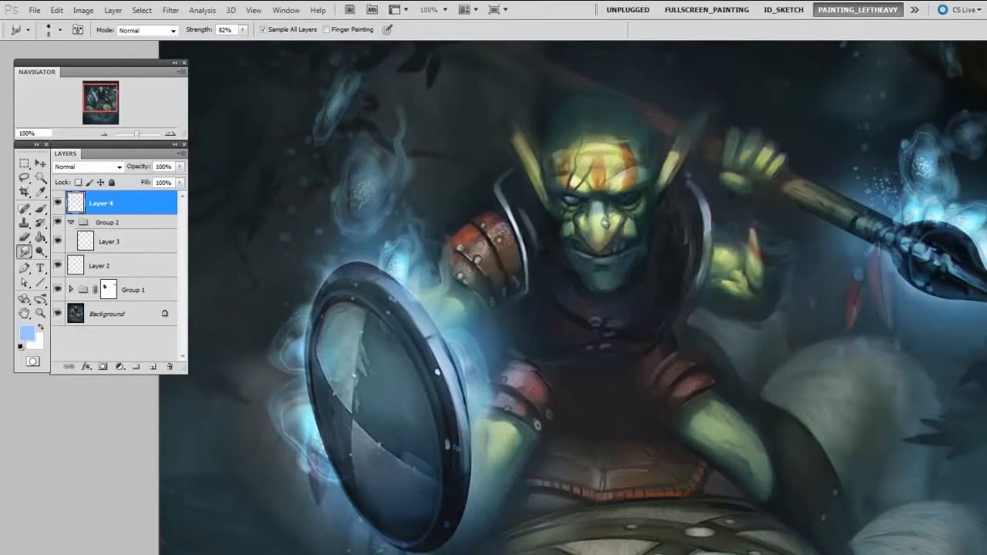
Smudge curling tendrils out of the bright flame at the shield's upper edge with a brush of about 10 px
key(bracketright)
key(ctrl+plus)
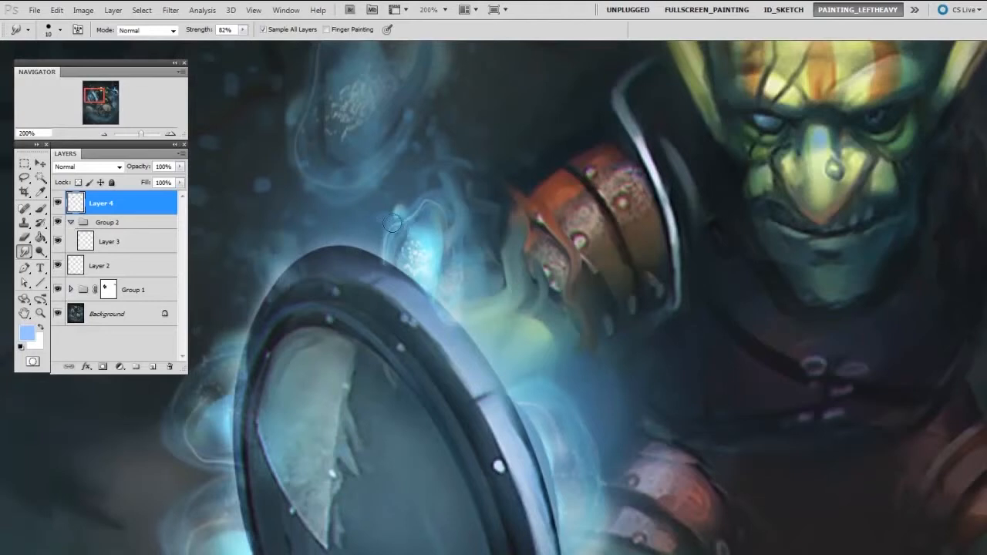
key(bracketright)
drag(411, 186, 434, 145)
mouse_move(423, 248)
mouse_down()
mouse_move(457, 157)
mouse_move(481, 159)
mouse_move(436, 193)
mouse_move(504, 222)
mouse_up()
key(bracketleft)
drag(450, 160, 524, 190)
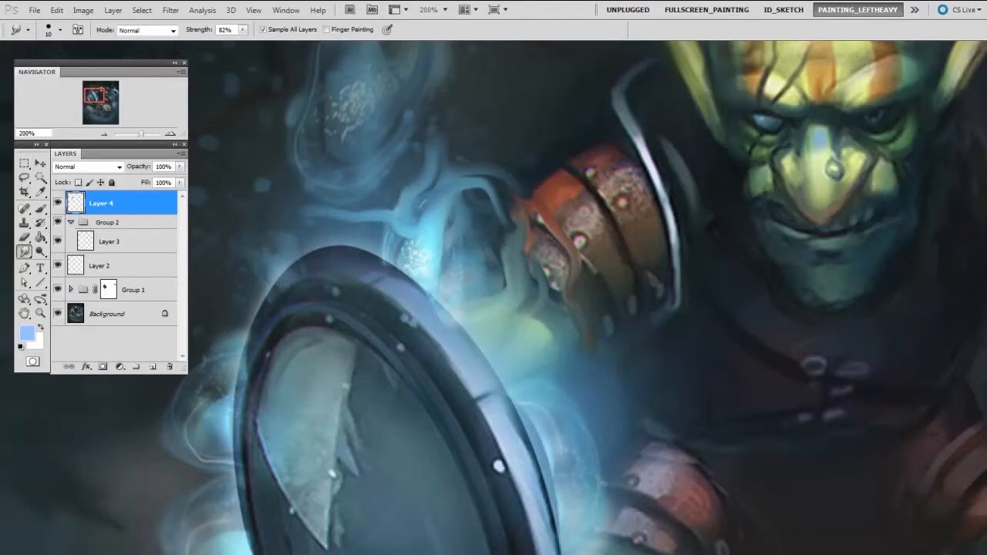
Choose a 35 px multi-dot brush tip, enlarge it to 45 px, and smudge parallel strands out of the flames above the shield
right_click(350, 192)
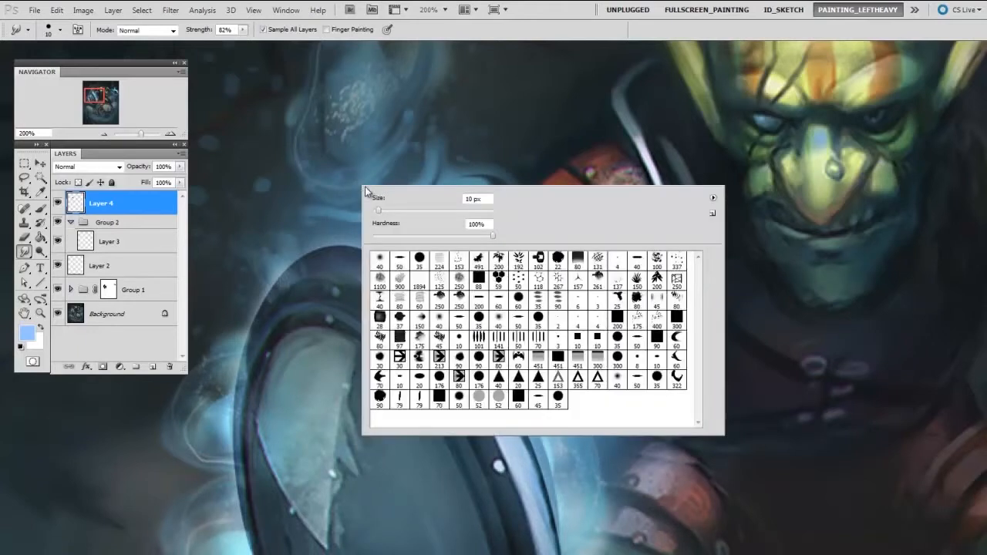
click(540, 300)
mouse_move(315, 210)
mouse_down()
mouse_move(347, 229)
mouse_move(399, 236)
mouse_up()
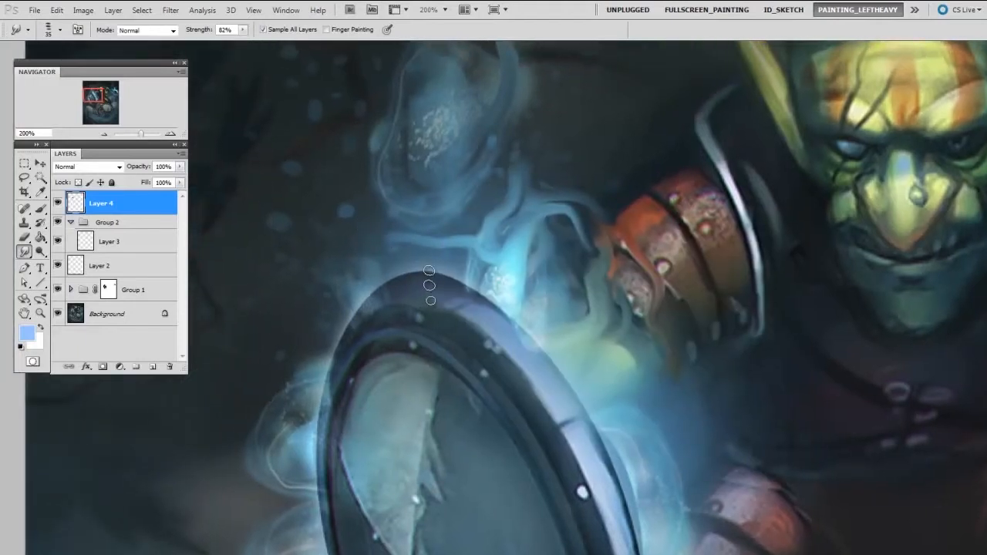
drag(430, 286, 530, 356)
key(bracketright)
mouse_move(540, 190)
mouse_down()
mouse_move(423, 206)
mouse_move(291, 318)
mouse_up()
mouse_move(527, 260)
mouse_down()
mouse_move(507, 275)
mouse_move(271, 357)
mouse_up()
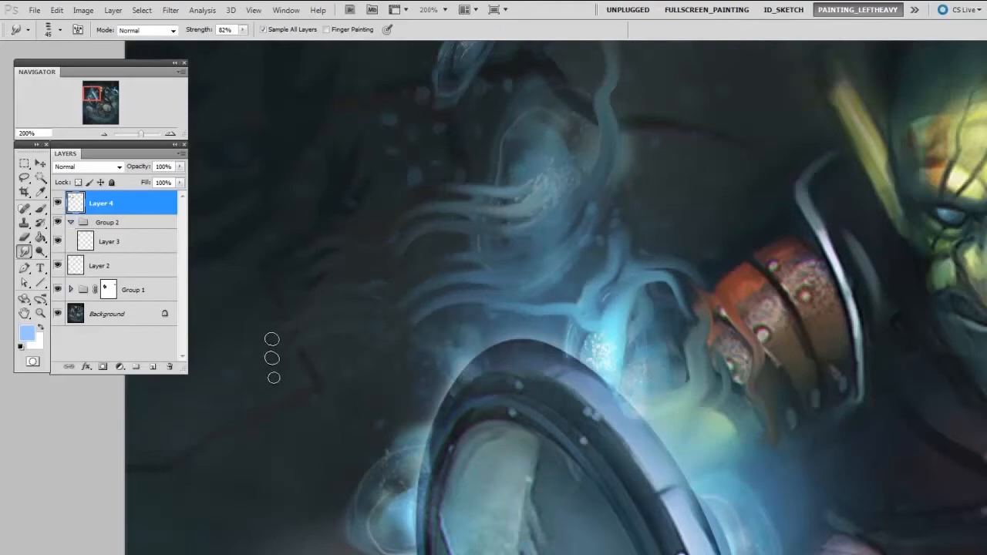
drag(599, 297, 680, 230)
drag(652, 293, 740, 174)
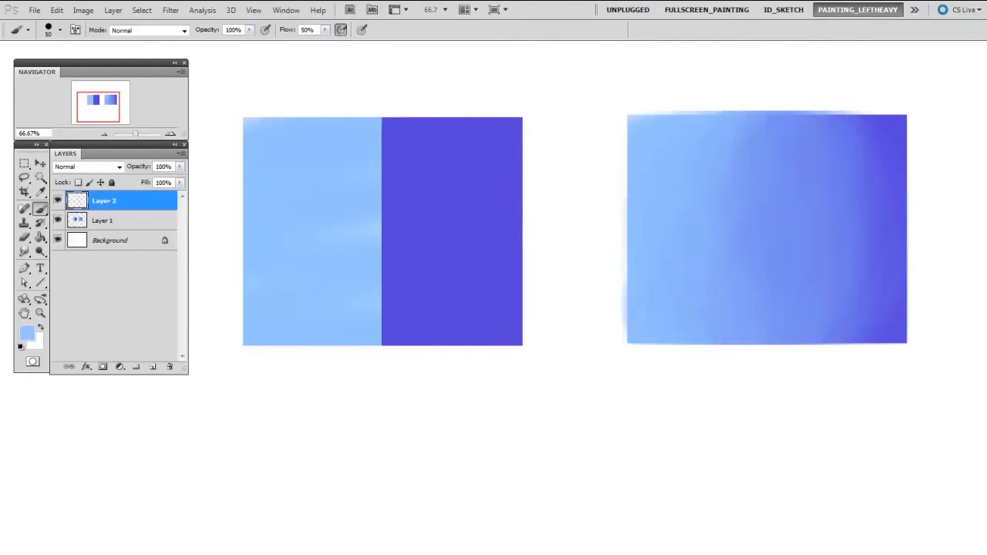
In the colour-swatch document, try smudging wavy streaks directly on Layer 1 across the left rectangle's colour boundary, and undo the strokes
click(119, 223)
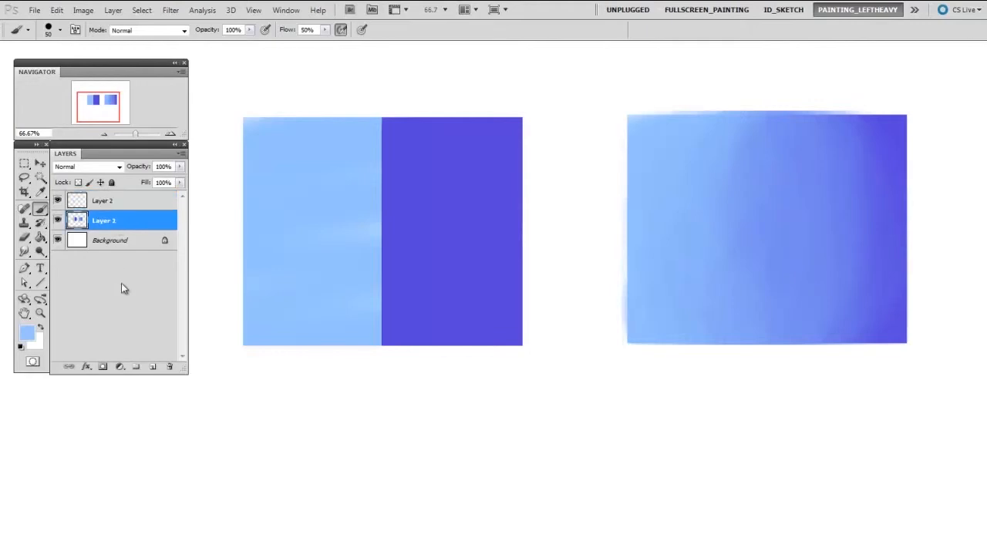
click(23, 252)
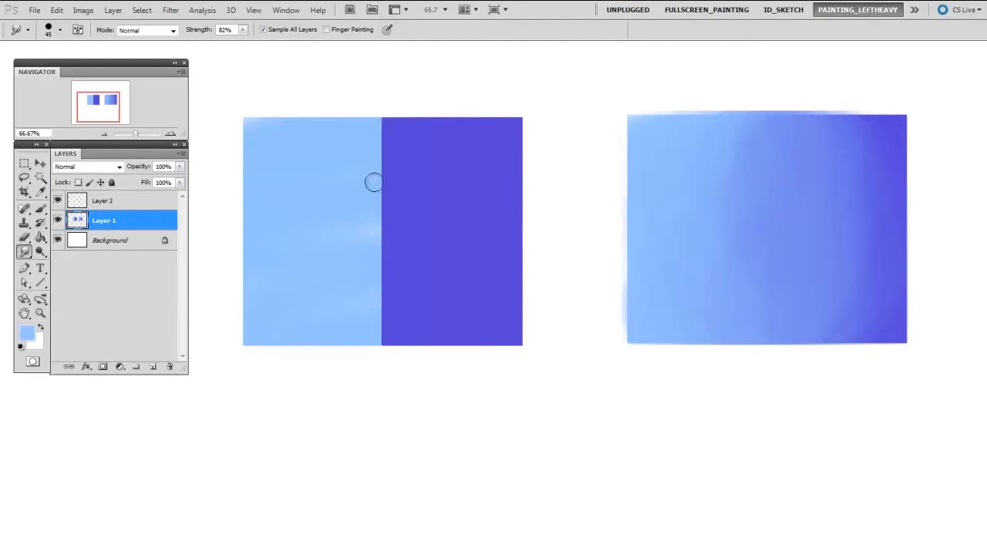
mouse_move(363, 182)
mouse_down()
mouse_move(429, 231)
mouse_move(409, 266)
mouse_move(439, 292)
mouse_up()
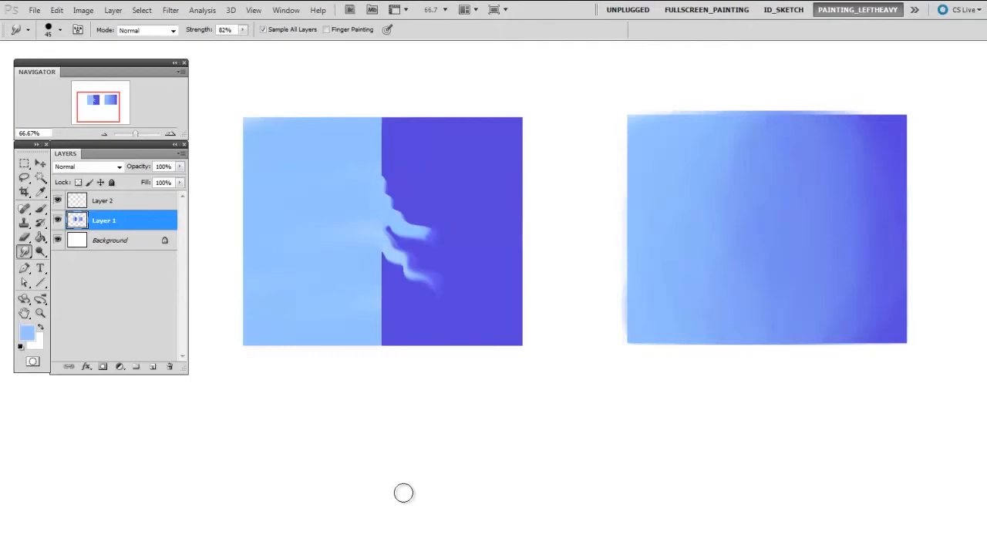
key(ctrl+alt+z)
key(ctrl+alt+z)
On a new layer above Layer 2, smudge three wavy 60 px streaks across the colour boundary and compare with the layer hidden and shown
key(alt+bracketright)
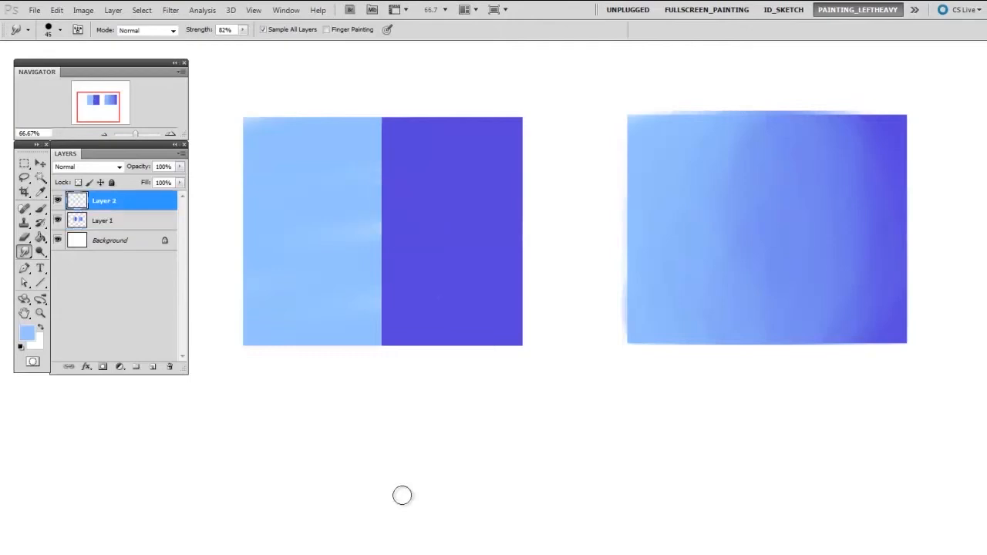
key(ctrl+shift+alt+n)
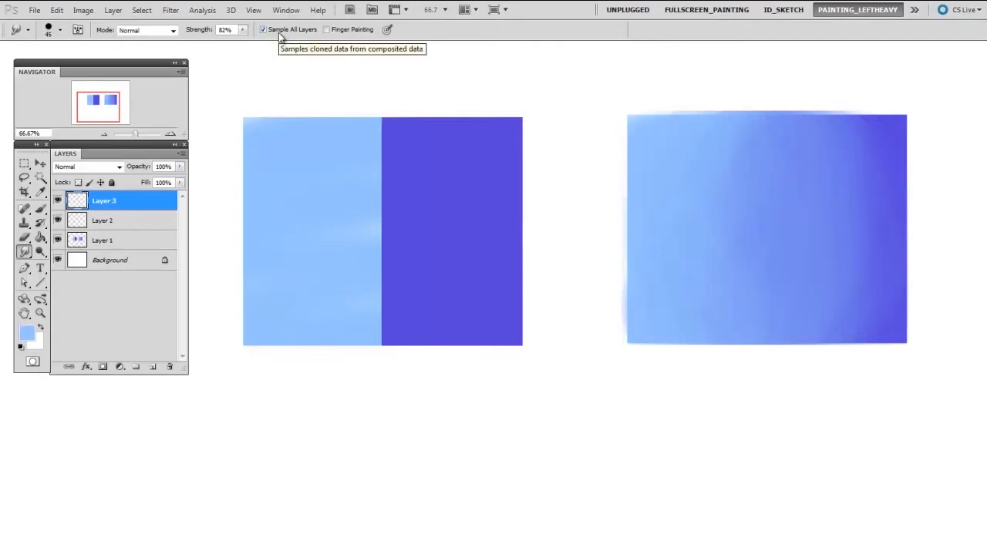
key(bracketright)
mouse_move(366, 161)
mouse_down()
mouse_move(406, 207)
mouse_move(450, 236)
mouse_move(402, 266)
mouse_move(458, 293)
mouse_up()
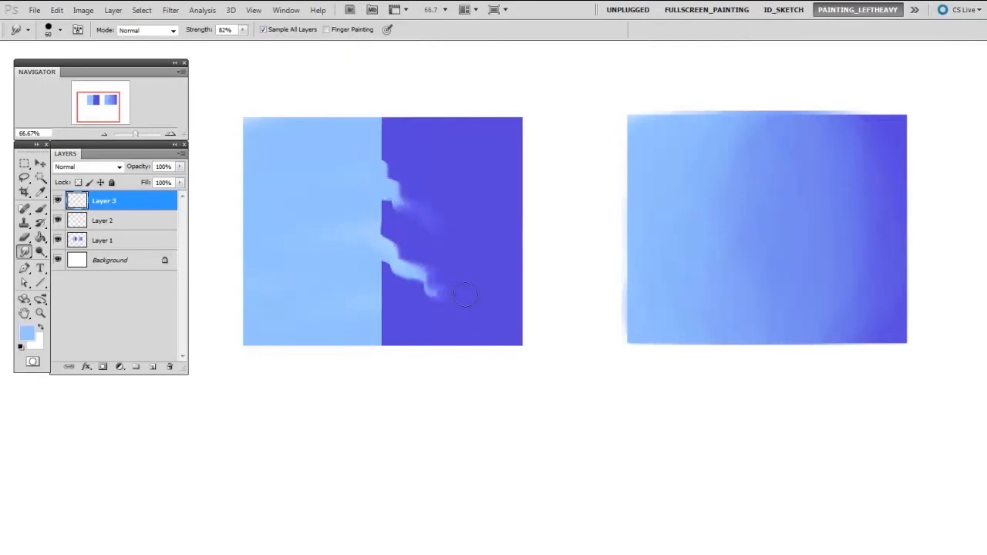
drag(381, 286, 440, 323)
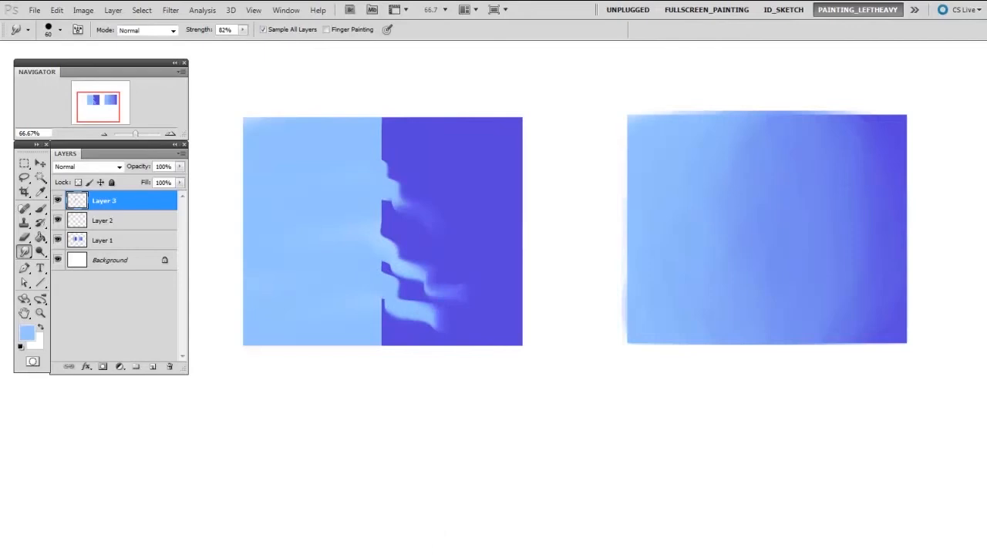
click(57, 200)
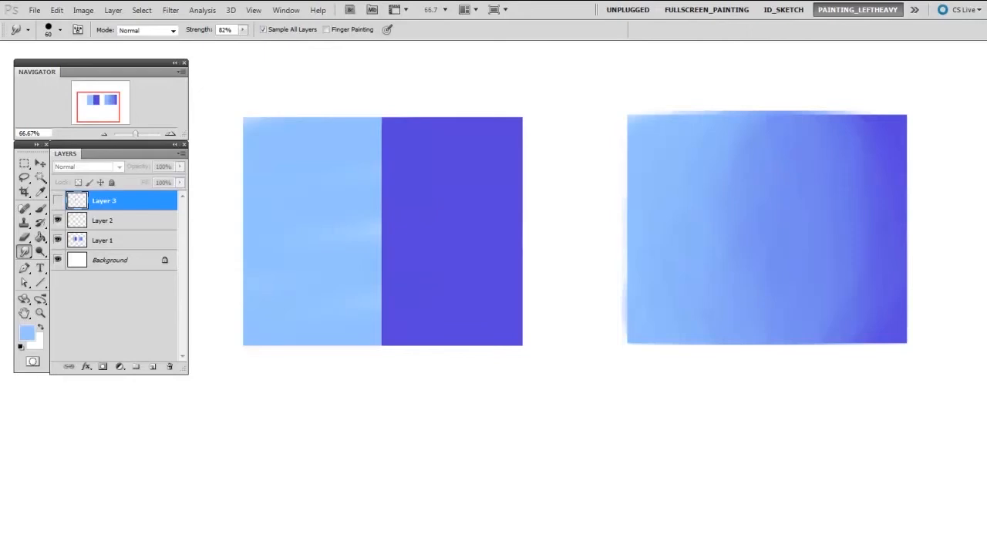
click(57, 200)
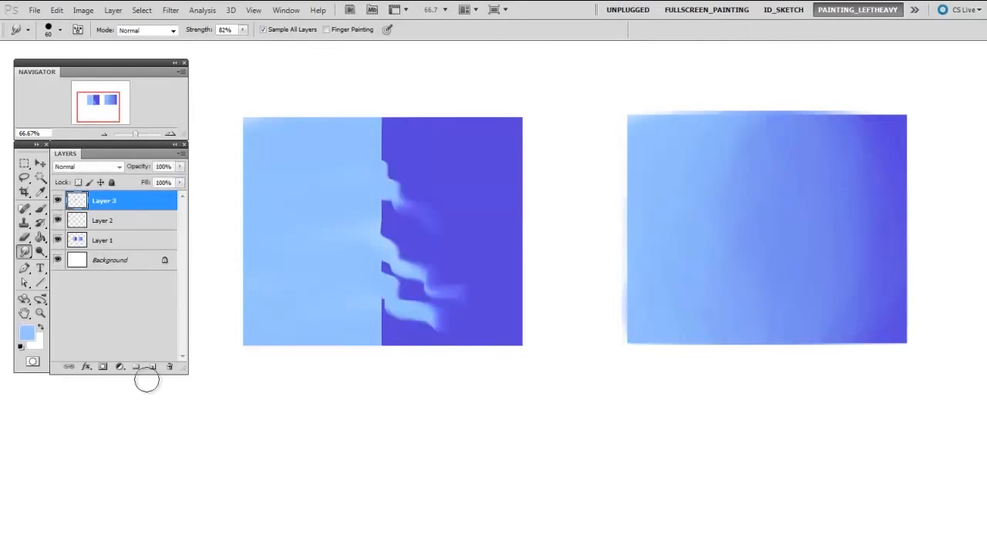
Move Layer 3's smudge strokes onto the white area below the left rectangle to inspect them, and undo the move
click(40, 163)
drag(450, 236, 456, 423)
key(space)
drag(589, 463, 557, 295)
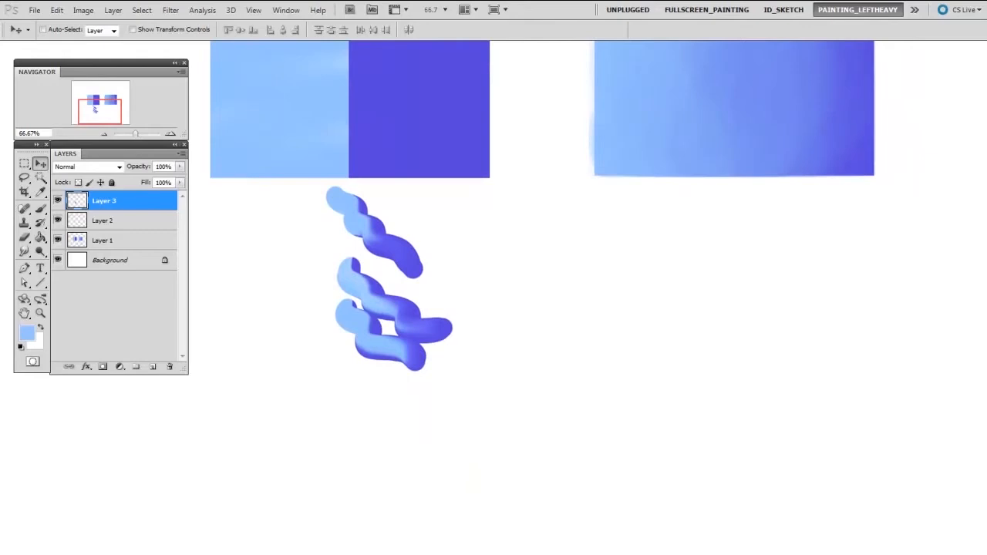
key(ctrl+z)
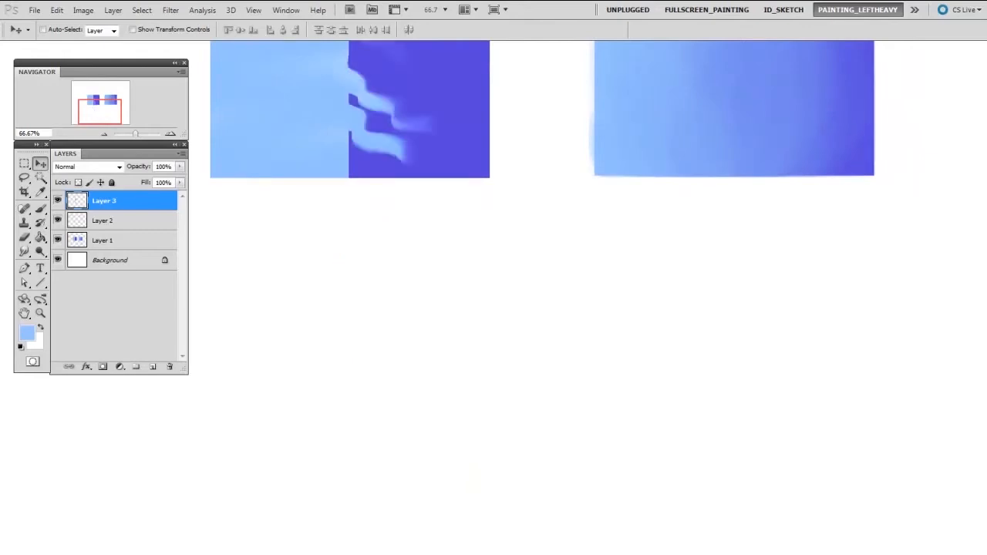
Try deleting Layer 2 and Layer 3 together to remove the smudge strokes from the left rectangle, and undo the deletion
key(space)
mouse_move(489, 121)
mouse_down()
mouse_move(488, 182)
mouse_move(517, 247)
mouse_up()
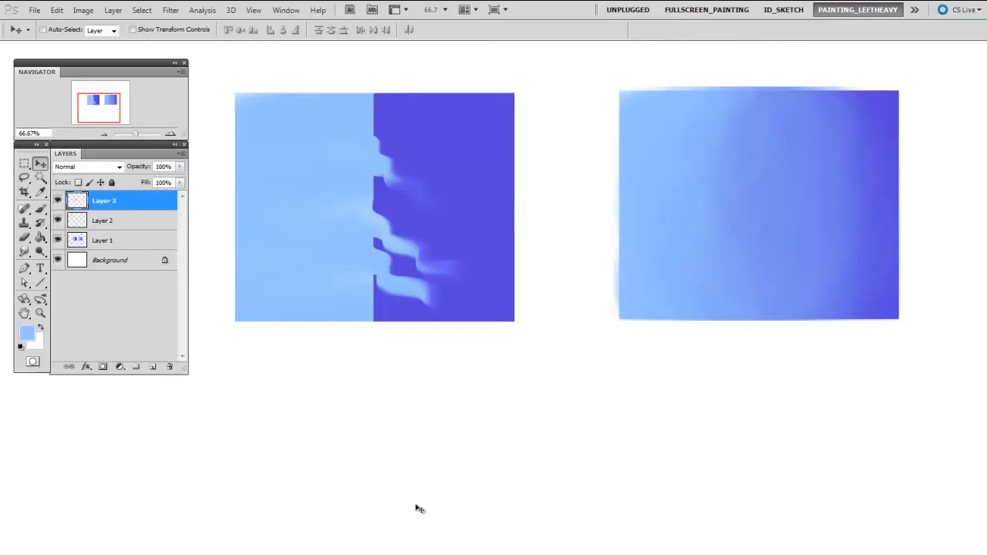
shift+click(124, 226)
mouse_move(137, 219)
mouse_down()
mouse_move(174, 361)
mouse_move(145, 211)
mouse_move(170, 367)
mouse_up()
click(155, 204)
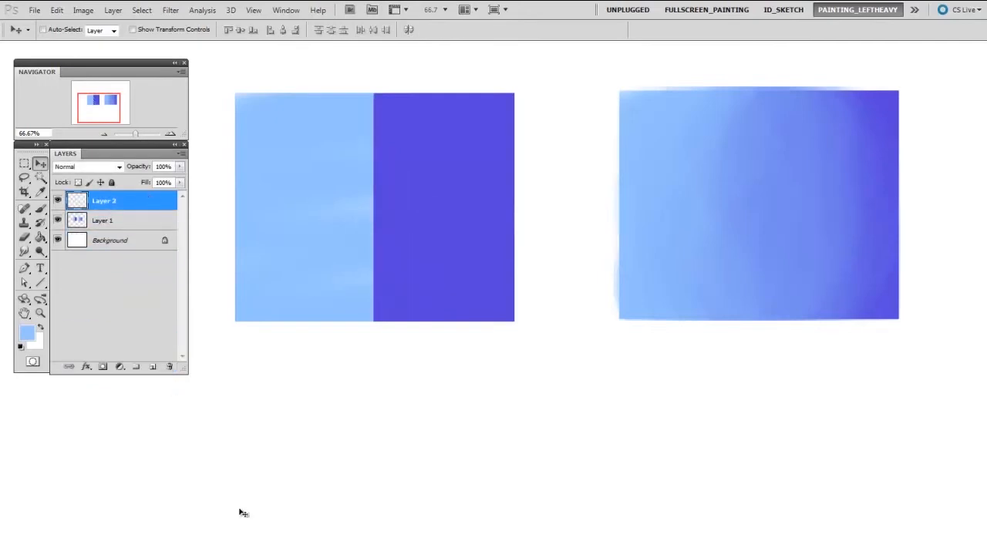
key(ctrl+z)
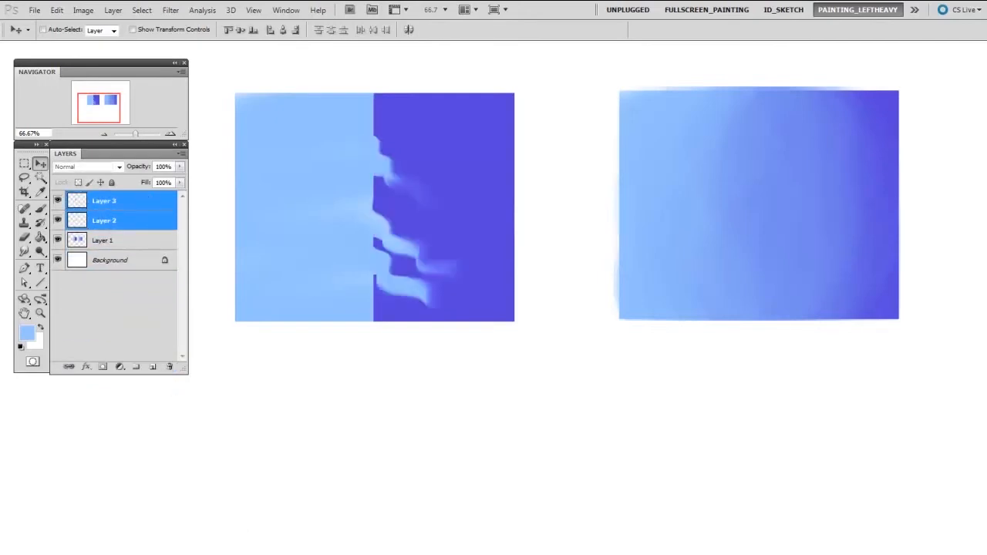
On Layer 3 alone, erase the lower smudge streaks and their trailing ends with a soft round Eraser at 300 px, then reduce it to 250 px
click(131, 220)
click(139, 201)
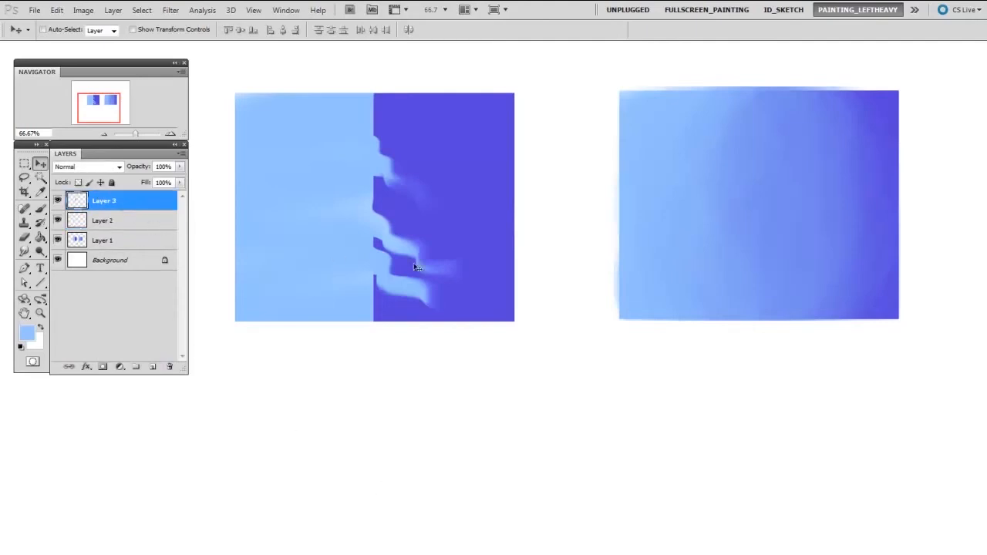
key(b)
right_click(461, 252)
click(459, 323)
click(422, 325)
key(bracketright)
key(bracketright)
key(bracketright)
key(bracketright)
key(bracketright)
key(bracketright)
key(bracketright)
key(bracketright)
key(bracketright)
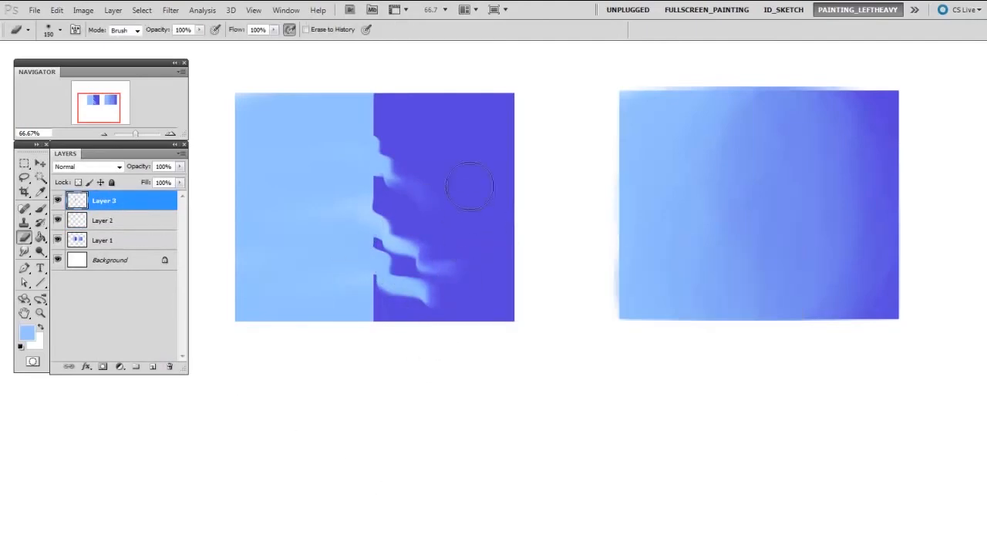
key(bracketright)
key(bracketright)
key(bracketright)
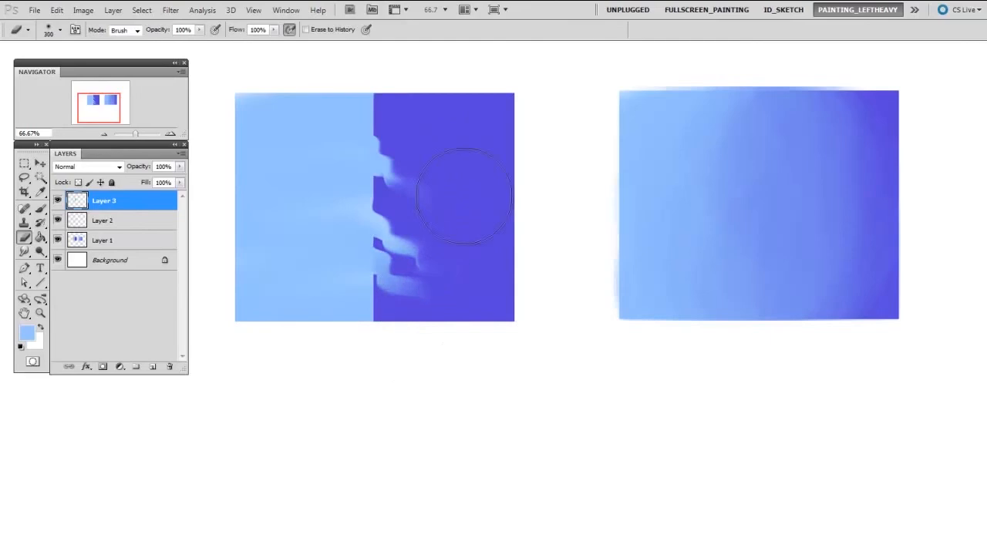
drag(478, 216, 370, 335)
key(bracketleft)
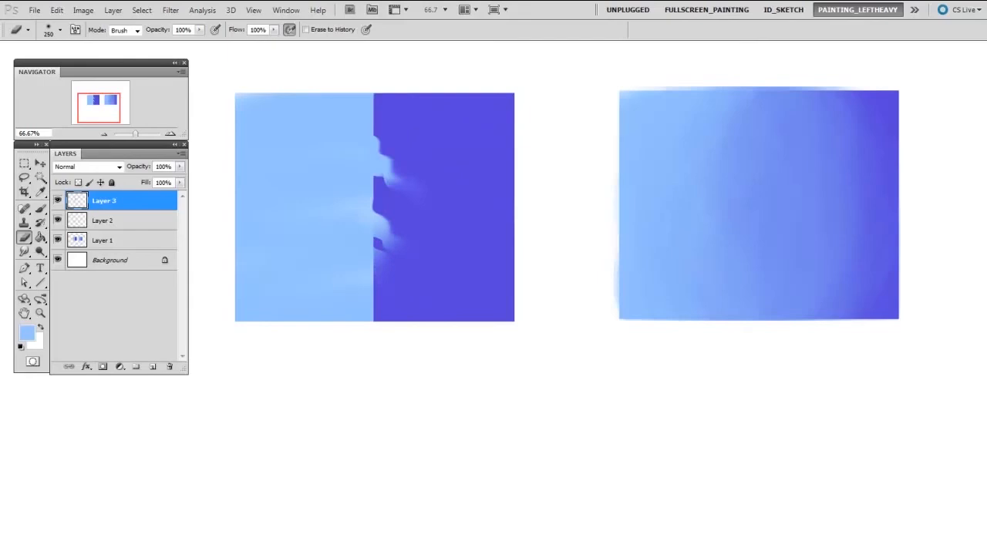
Switch back to the Smudge tool with Layer 3 active
click(24, 252)
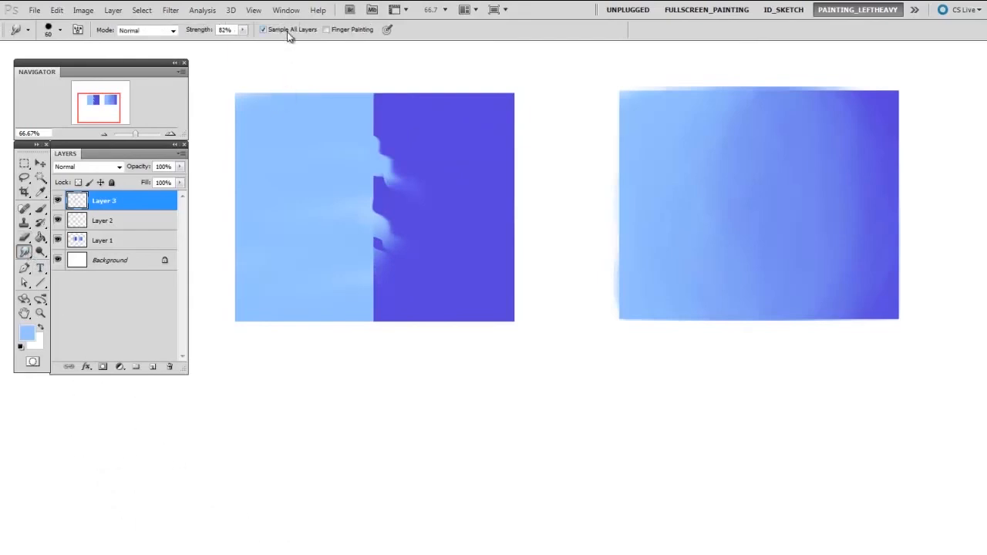